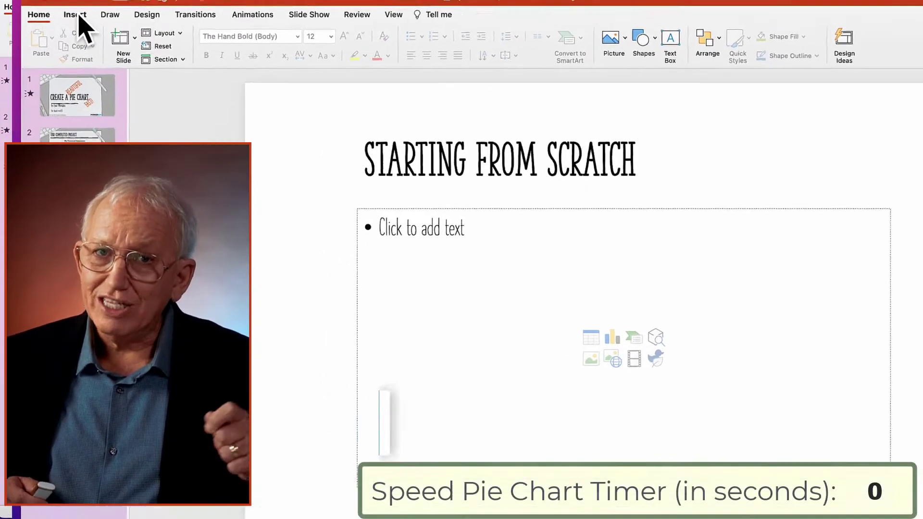
Insert a trial 2-D pie chart, close its data sheet, then delete it from the slide
click(77, 15)
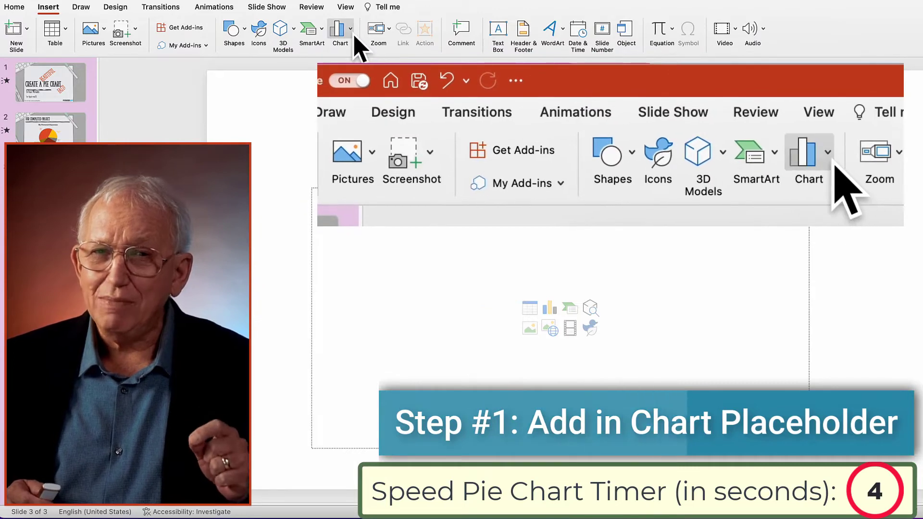
click(353, 37)
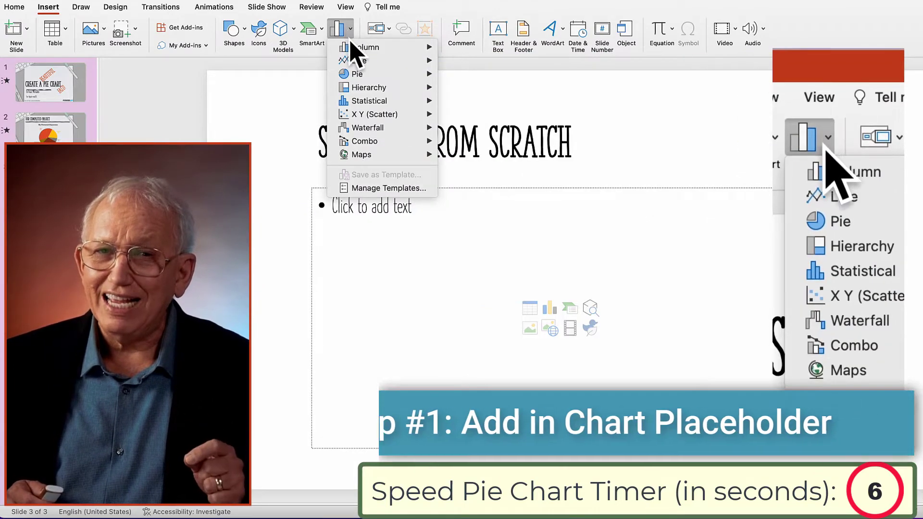
mouse_move(357, 76)
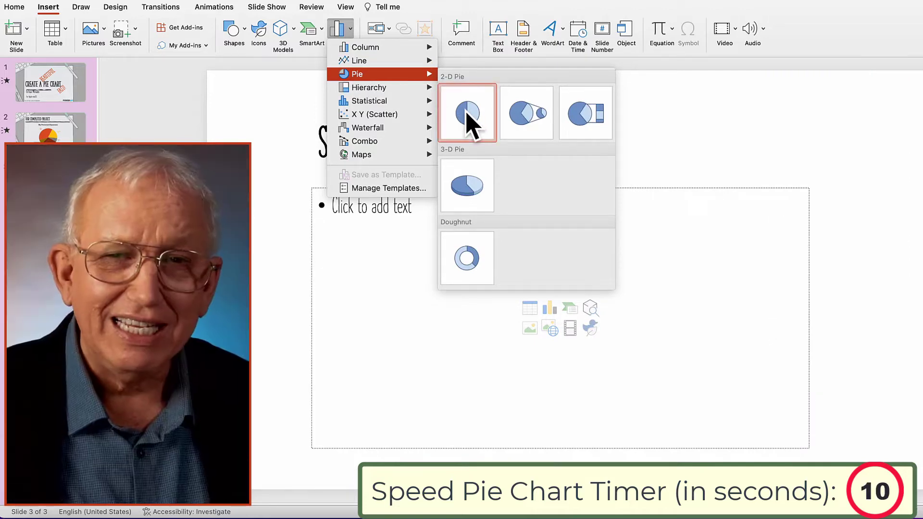
click(469, 120)
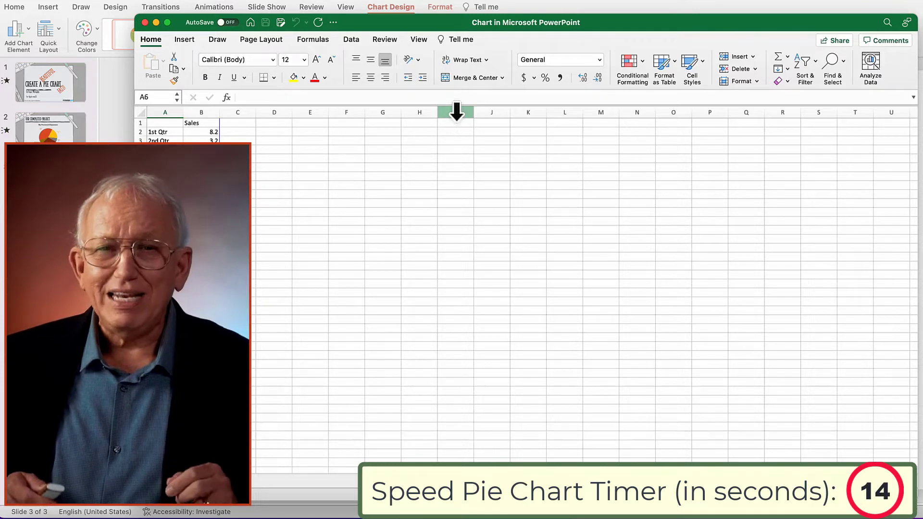
click(144, 23)
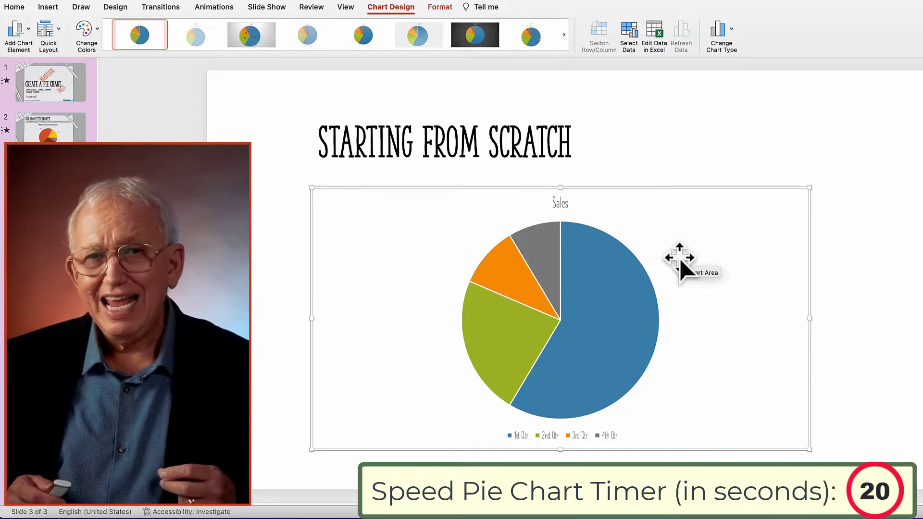
key(Delete)
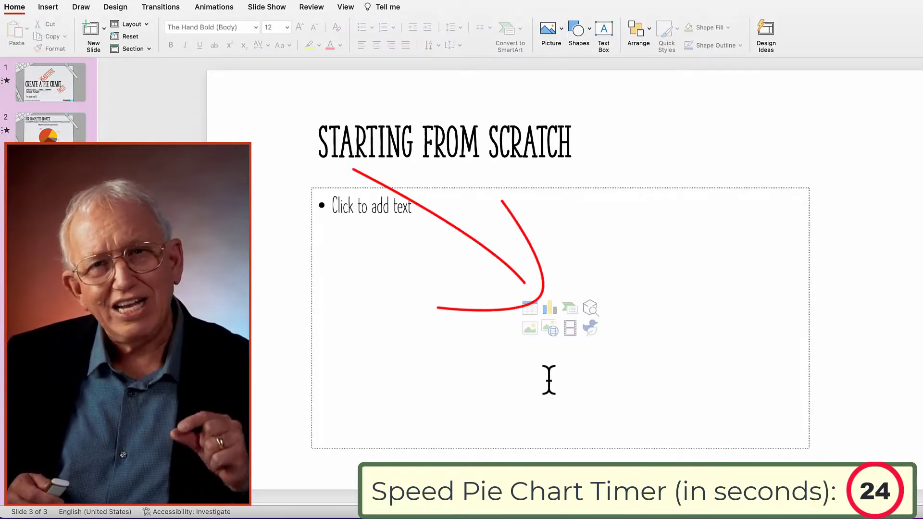
Insert a 2-D pie chart into the content placeholder and narrow its data sheet window
click(550, 309)
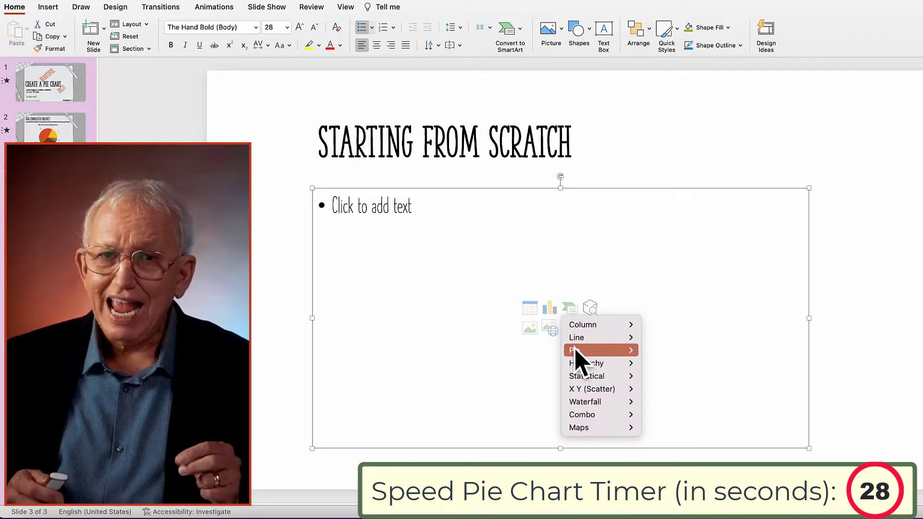
mouse_move(577, 350)
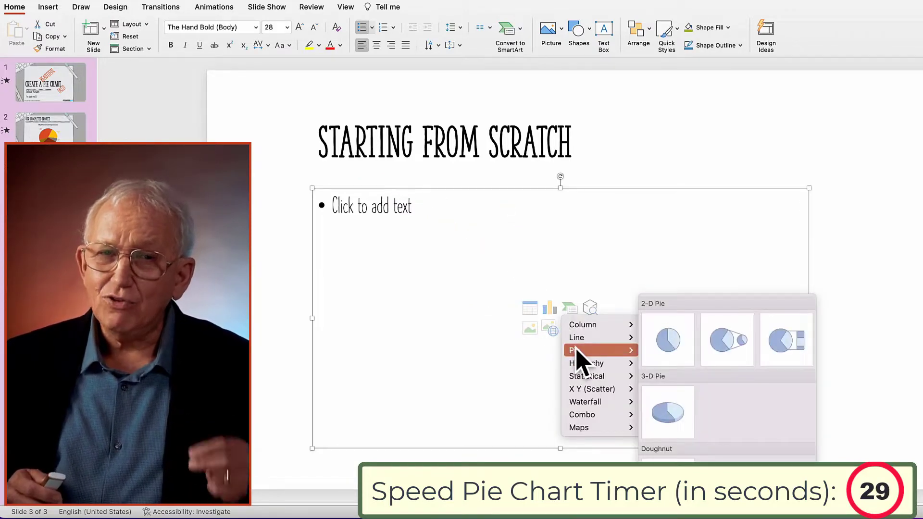
click(664, 345)
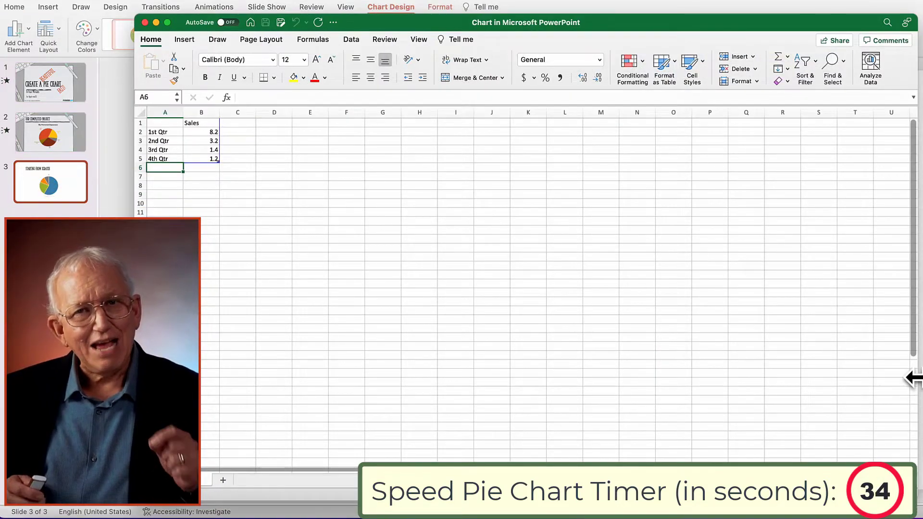
drag(913, 378, 440, 358)
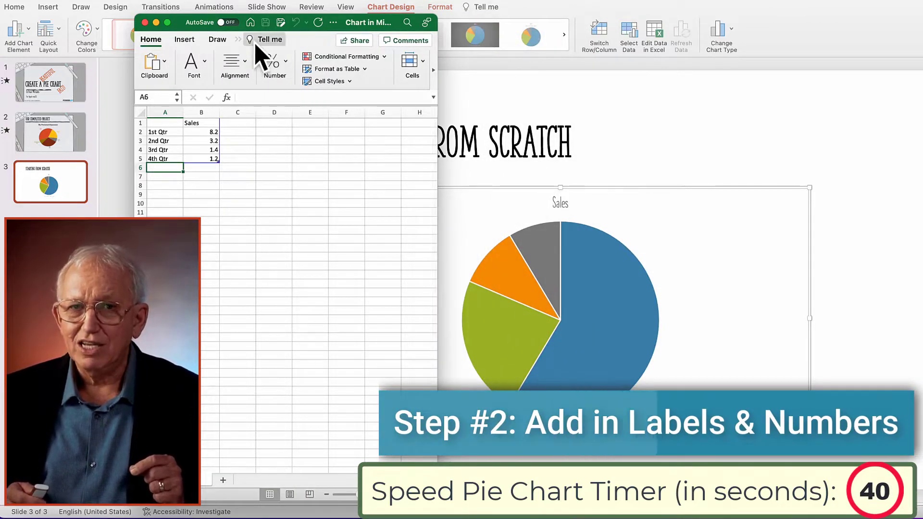
Move the data sheet down, clear the sample data in A1:B5, and select cell B1
drag(183, 22, 181, 161)
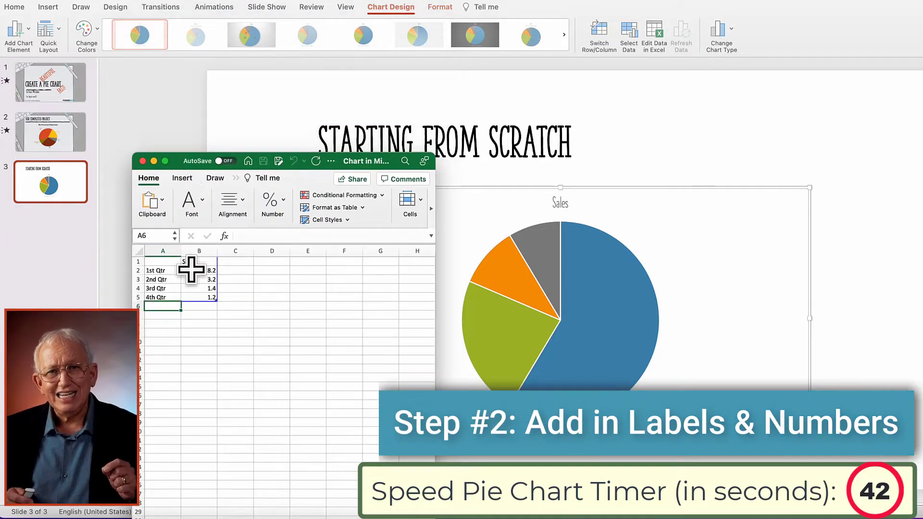
drag(182, 264, 207, 295)
click(207, 298)
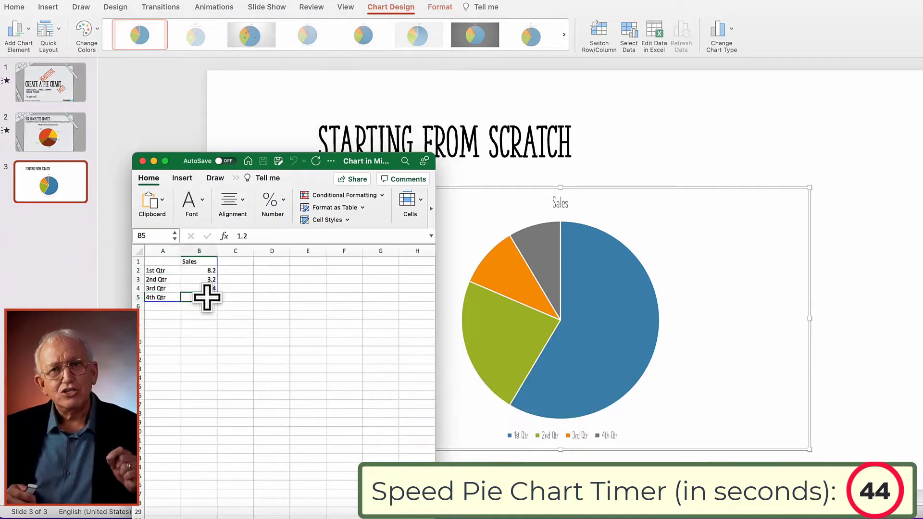
drag(171, 262, 198, 291)
key(Delete)
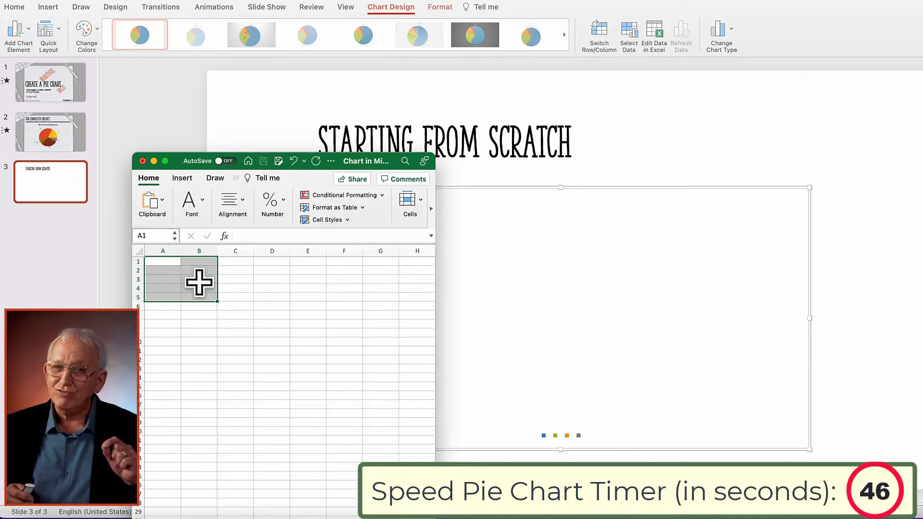
click(191, 263)
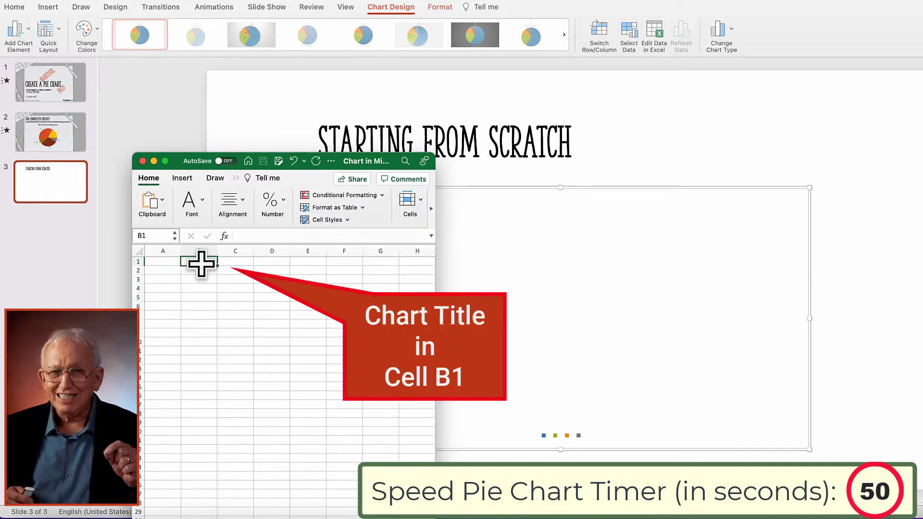
Enter the Expenses header and the categories Groceries, Utilities, Carr and Entertainment
text(Expenses)
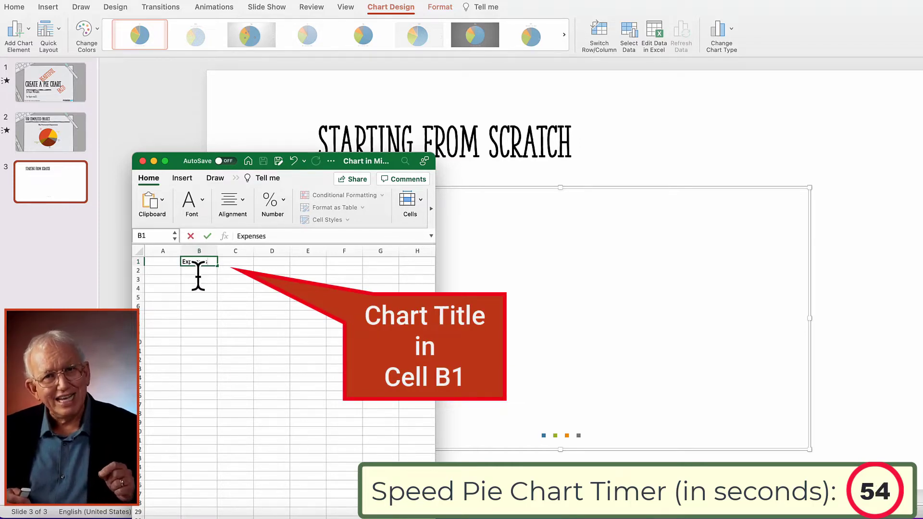
click(164, 270)
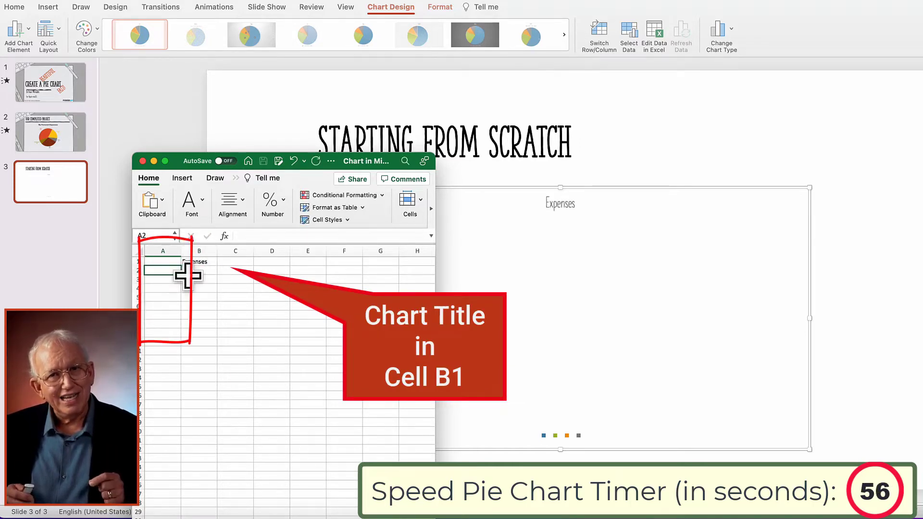
text(Groce)
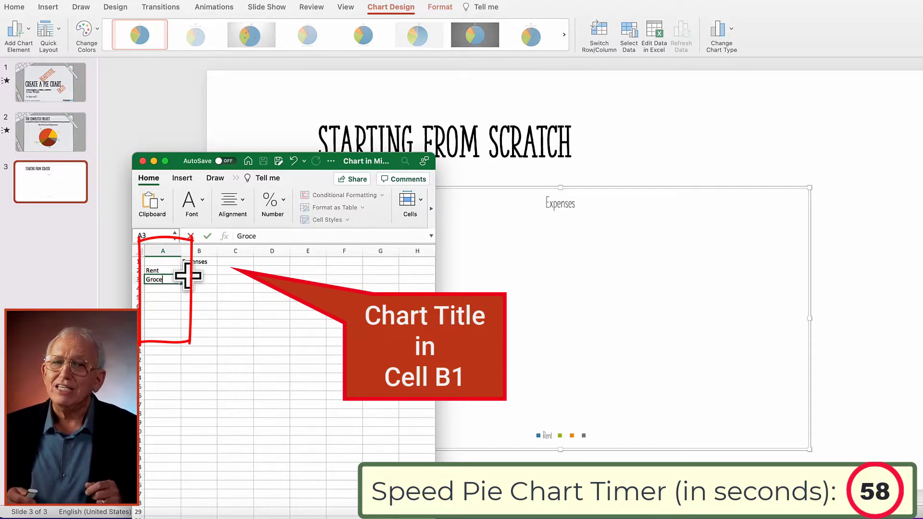
text(ries)
key(Return)
text(Utilities)
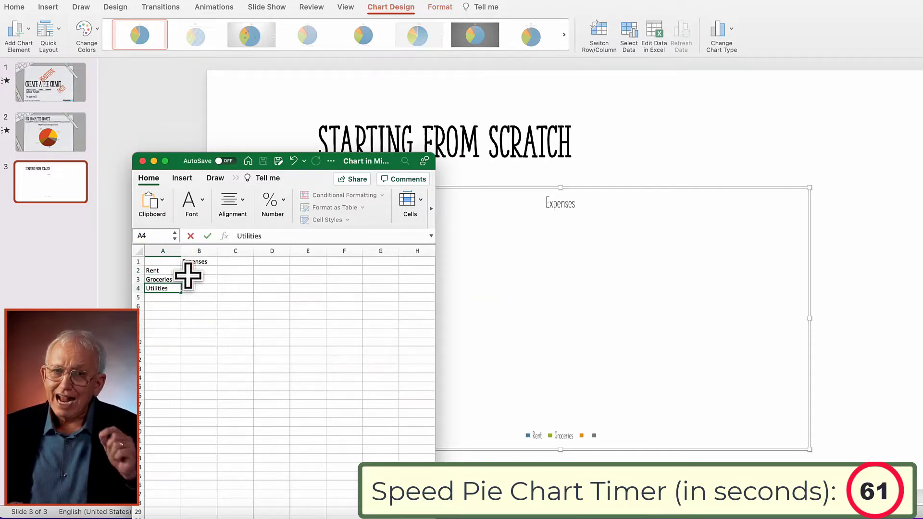
key(Return)
text(Carr)
key(Return)
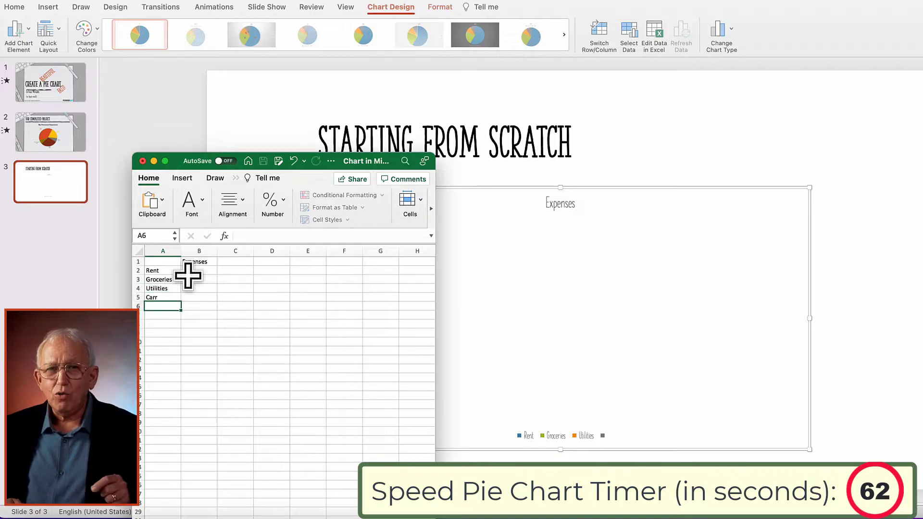
text(Entertainment)
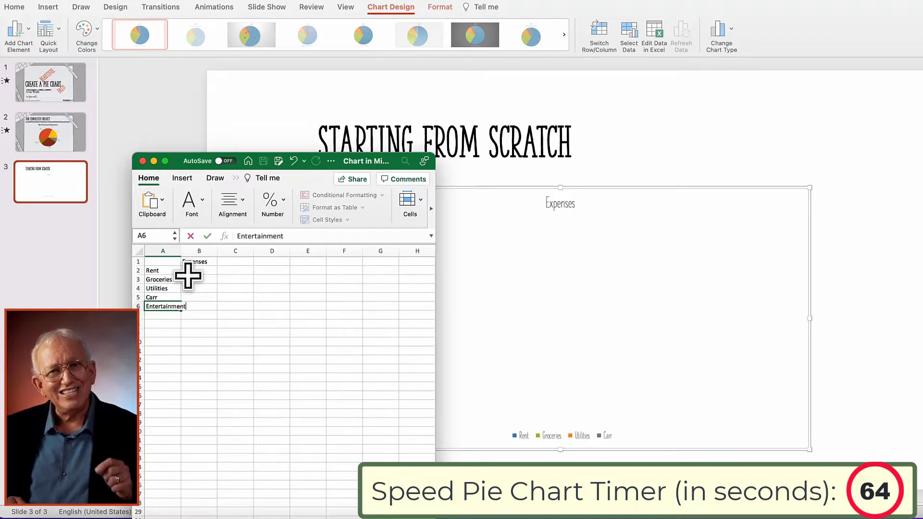
click(199, 270)
Enter the amounts 450, 225, 85, 350 and 90 in B2:B6
text(450)
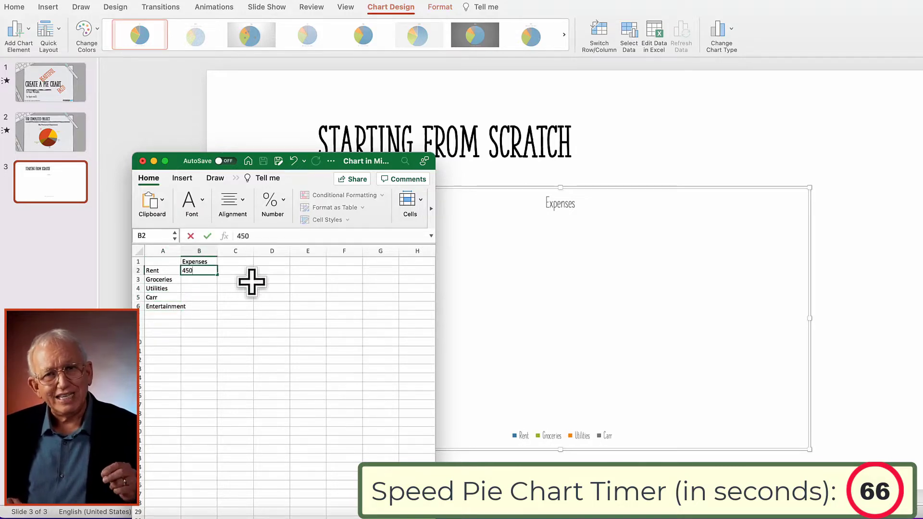
key(Return)
text(225)
key(Return)
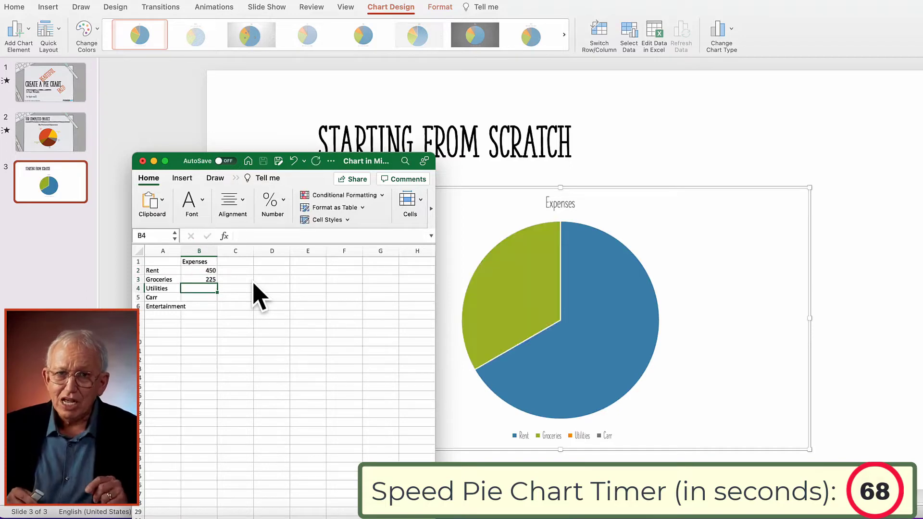
text(85)
key(Return)
text(350)
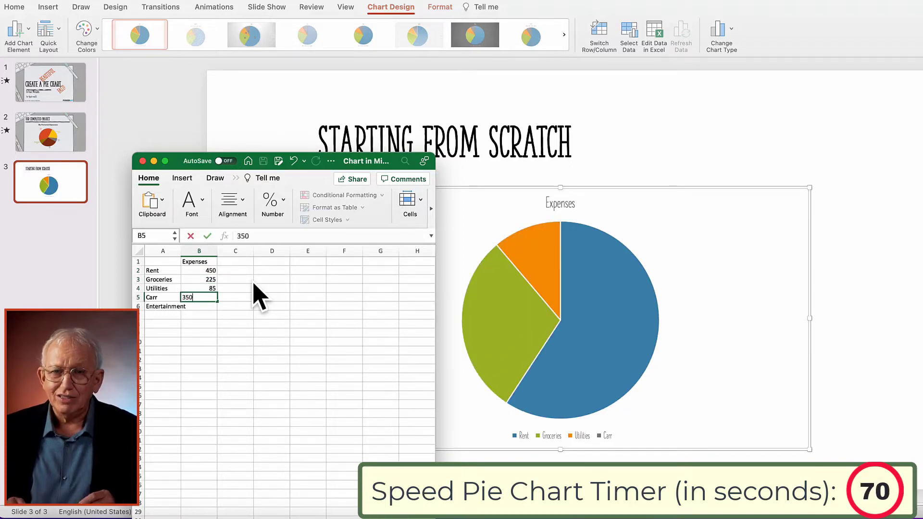
key(Return)
text(90)
key(Return)
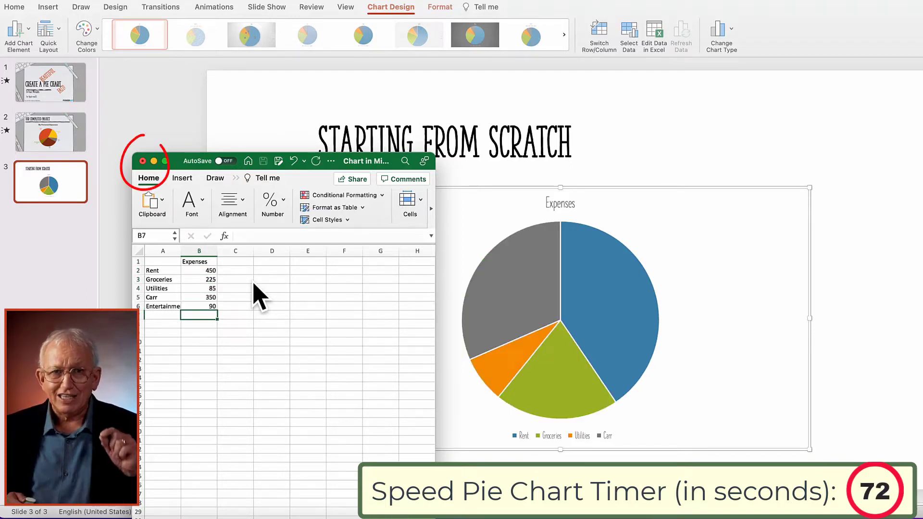
Close the Excel data sheet to return to the Expenses chart on the slide
click(142, 161)
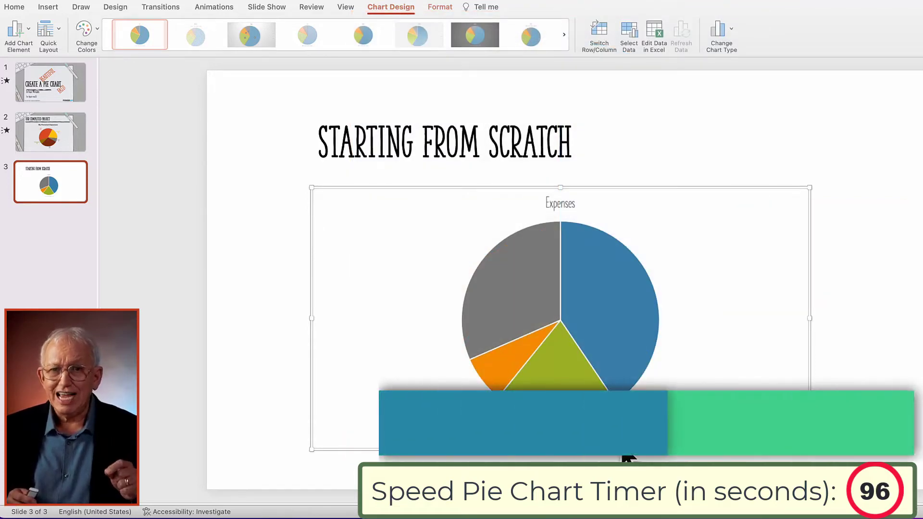
Reopen the chart data and correct the A5 entry from Carr to Car
click(657, 36)
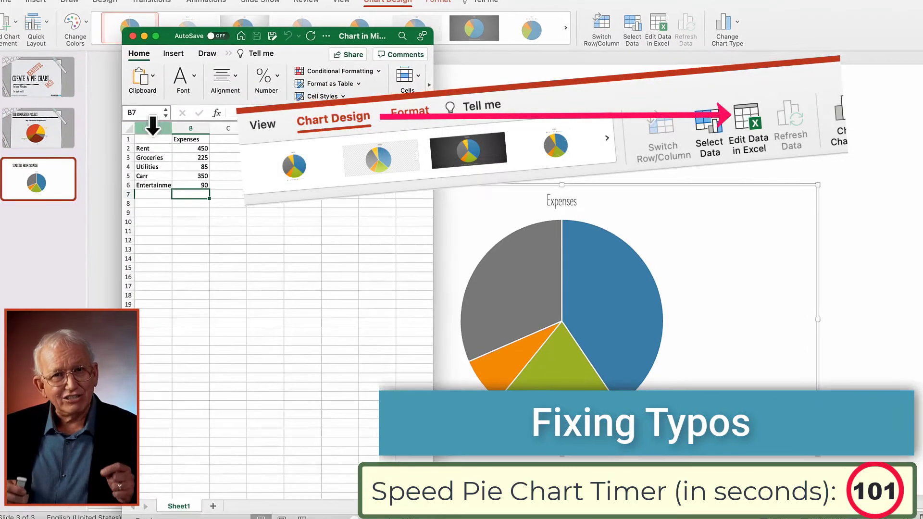
click(152, 175)
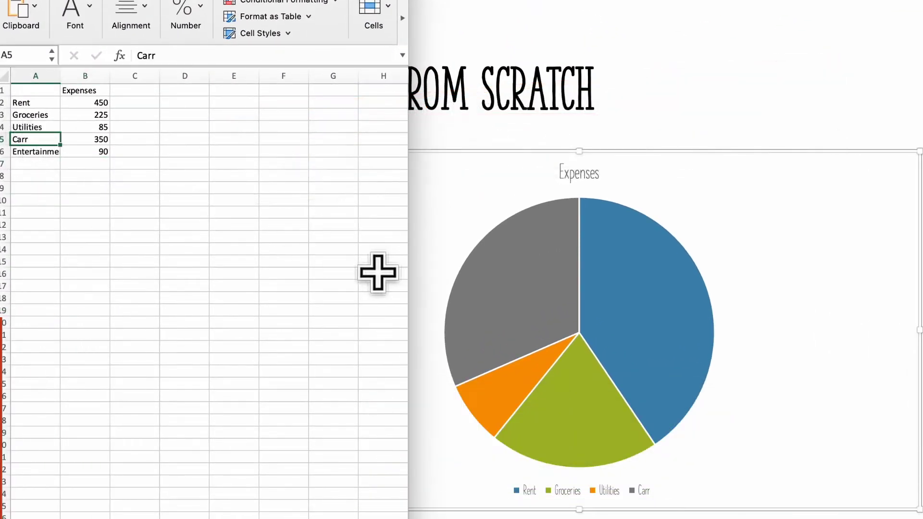
double_click(45, 141)
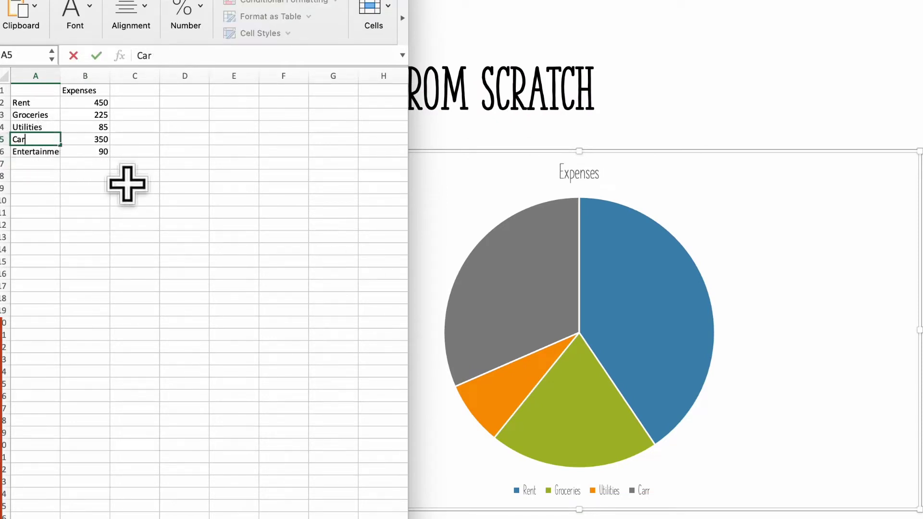
key(Return)
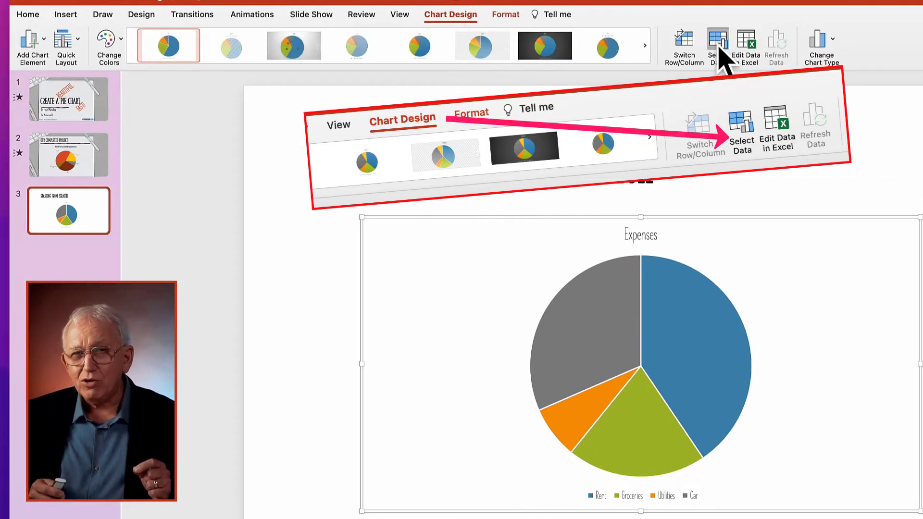
Extend the chart data range to A1:B6 so the Entertainment row is included
click(720, 48)
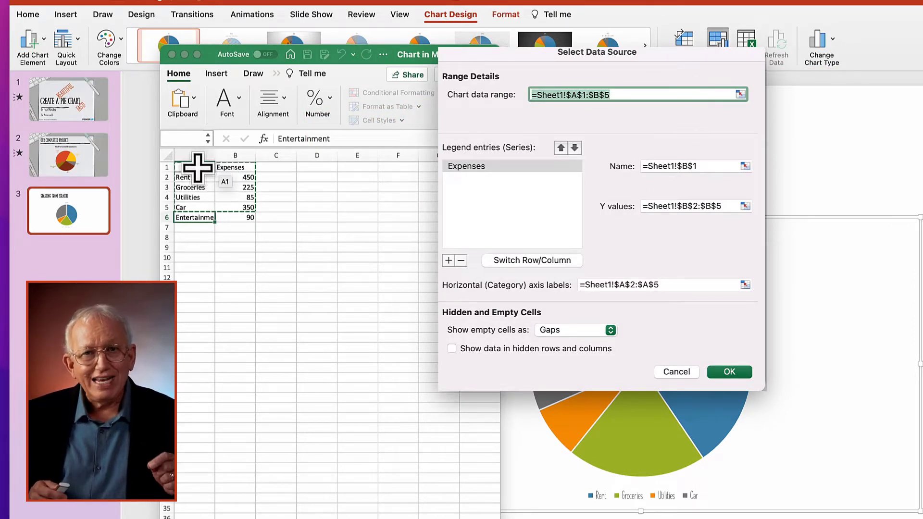
drag(197, 169, 196, 210)
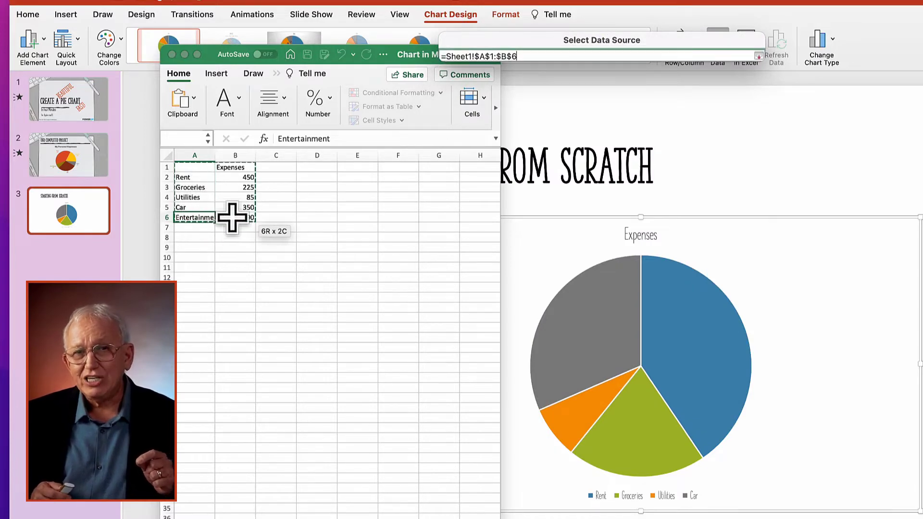
drag(235, 217, 235, 218)
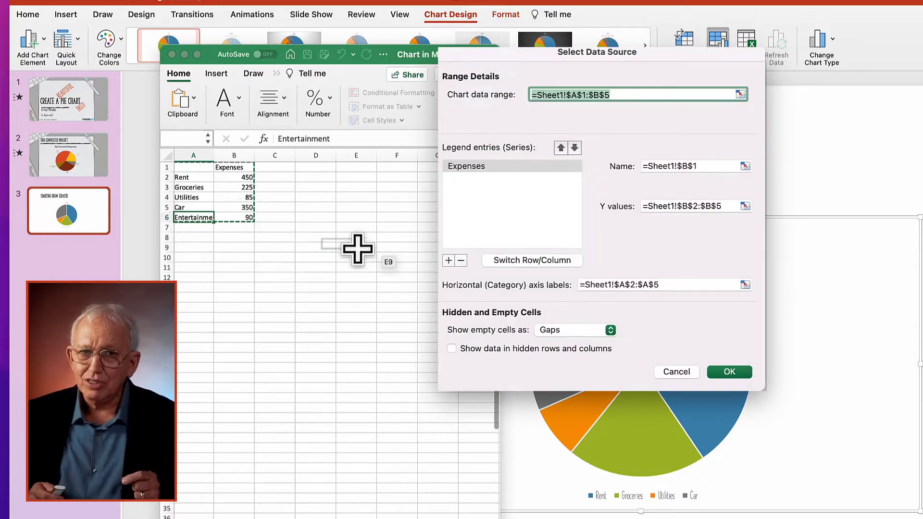
click(731, 368)
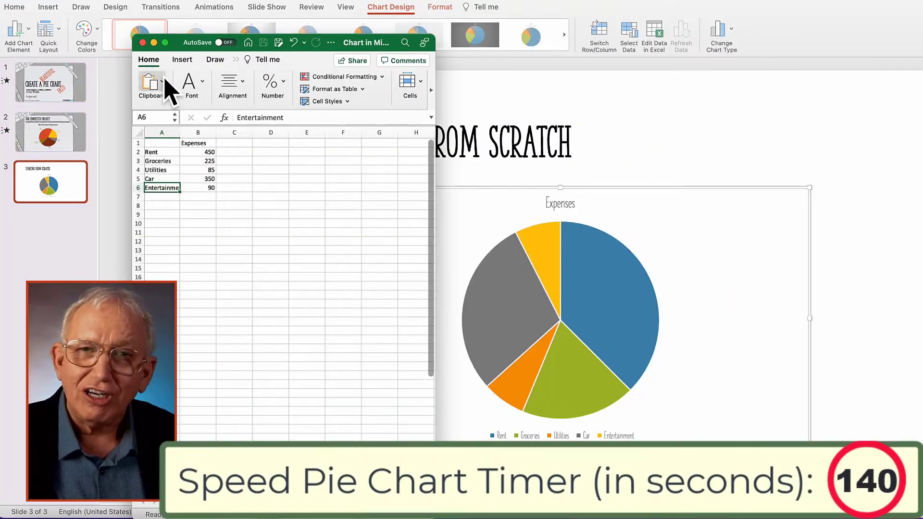
Close the data worksheet, select the pie chart, and open Chart Design's Quick Layout gallery
click(142, 43)
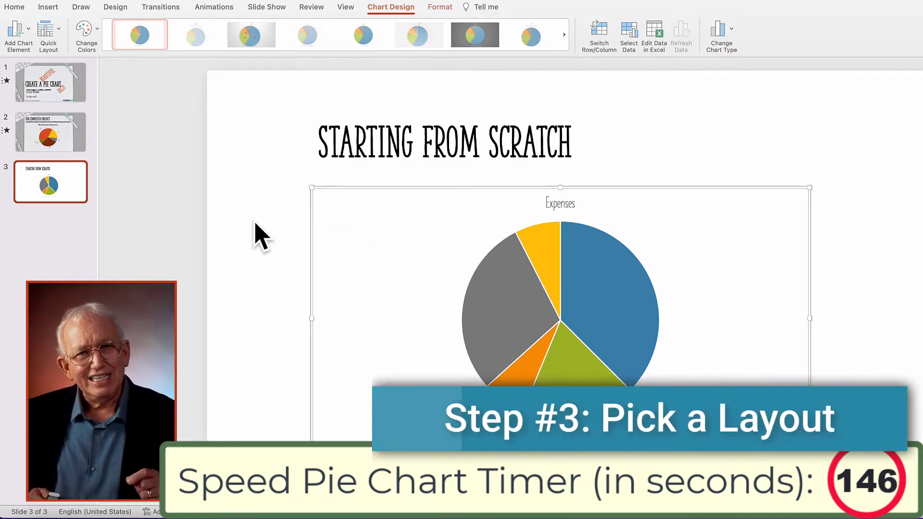
click(253, 233)
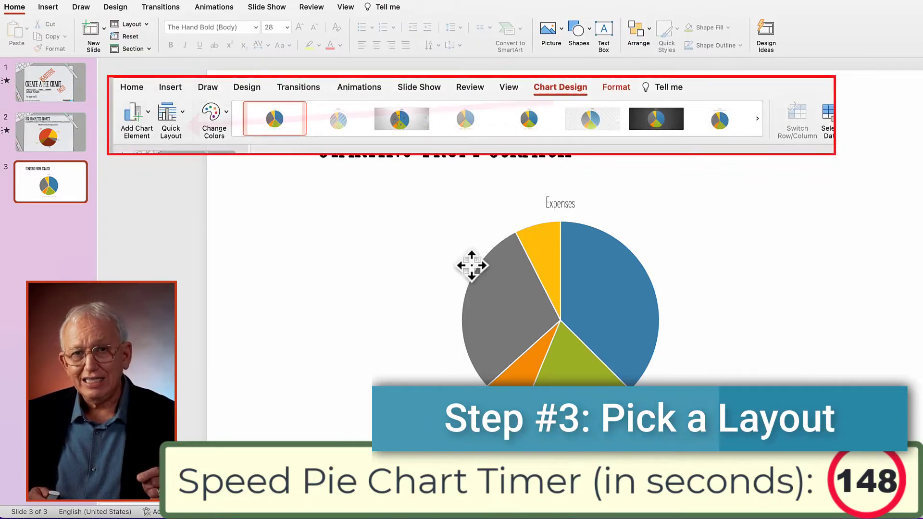
click(469, 259)
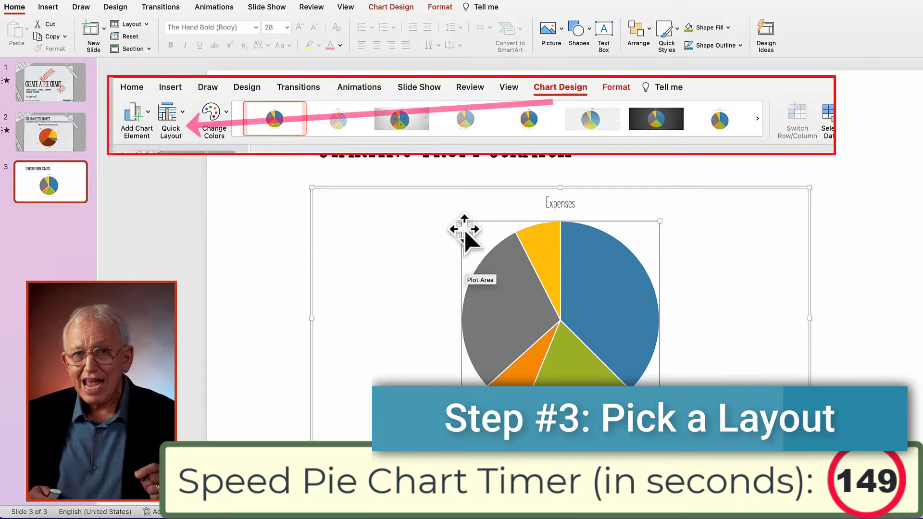
click(401, 8)
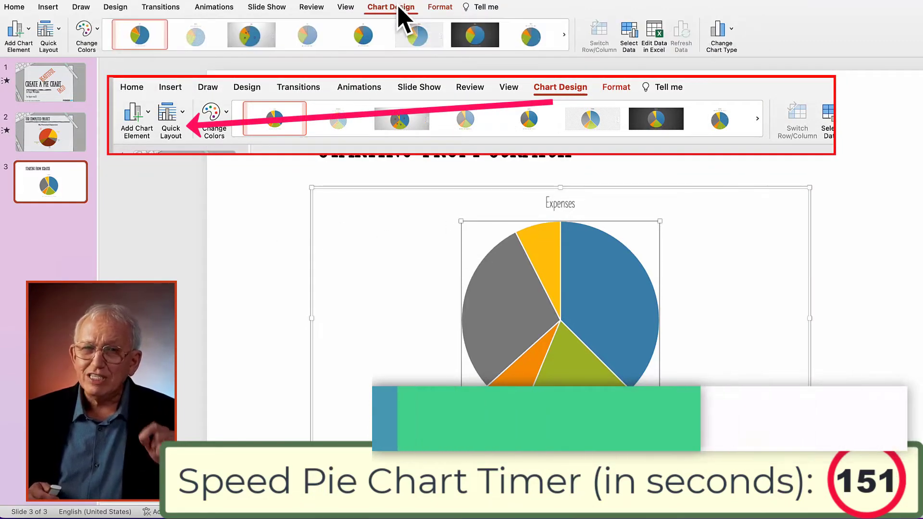
click(66, 39)
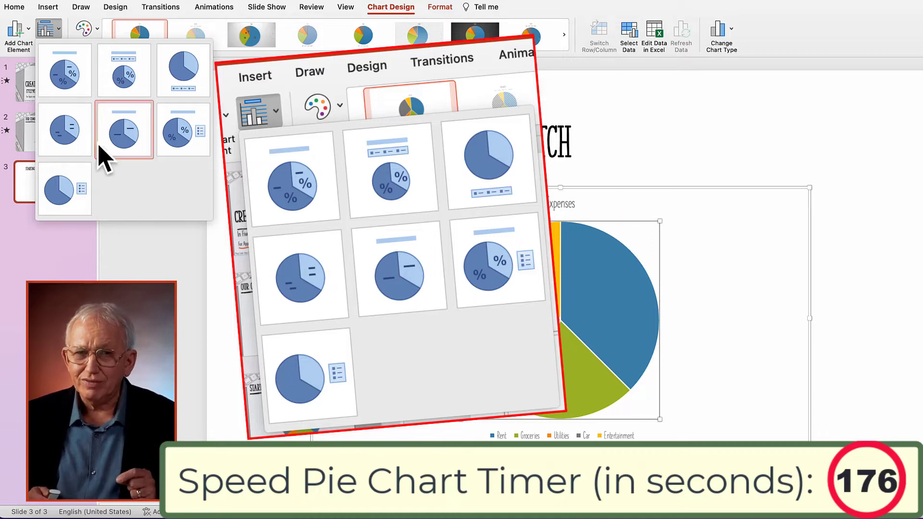
Apply Quick Layout 1 and a chart style labelling slices with names and percentages outside
click(66, 76)
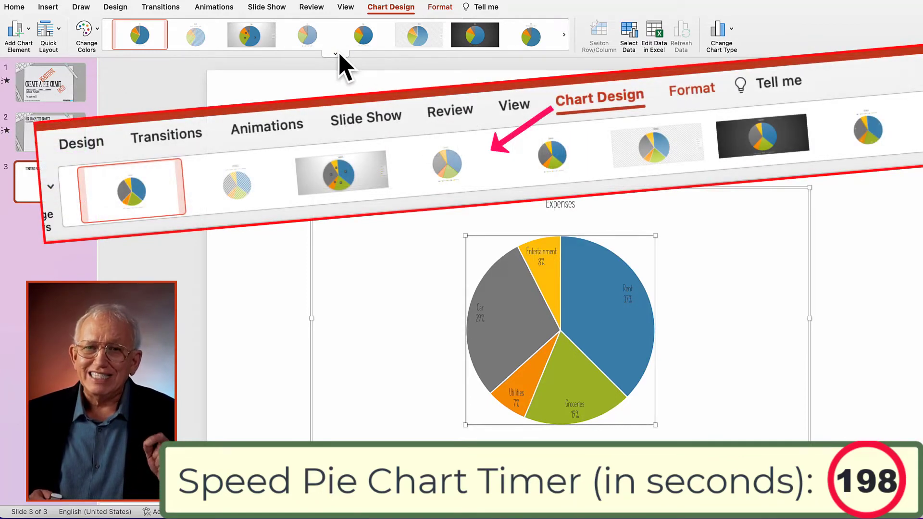
click(336, 53)
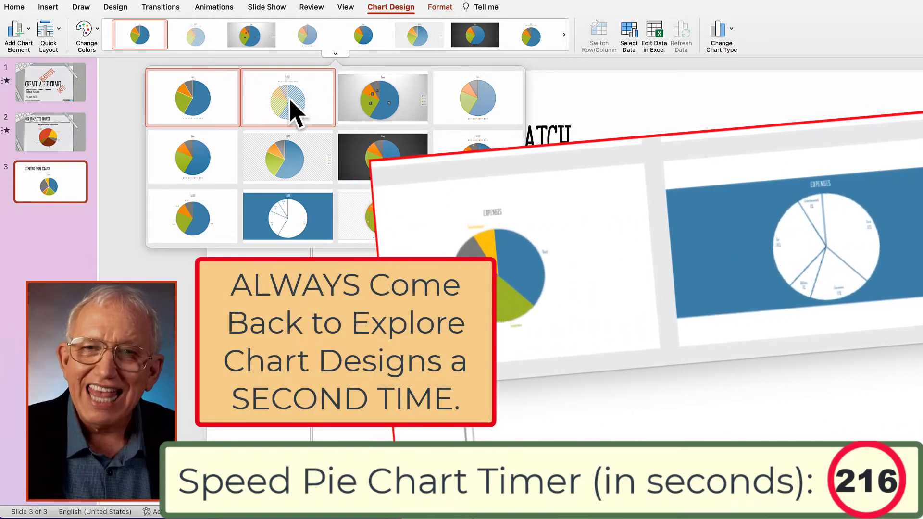
click(218, 223)
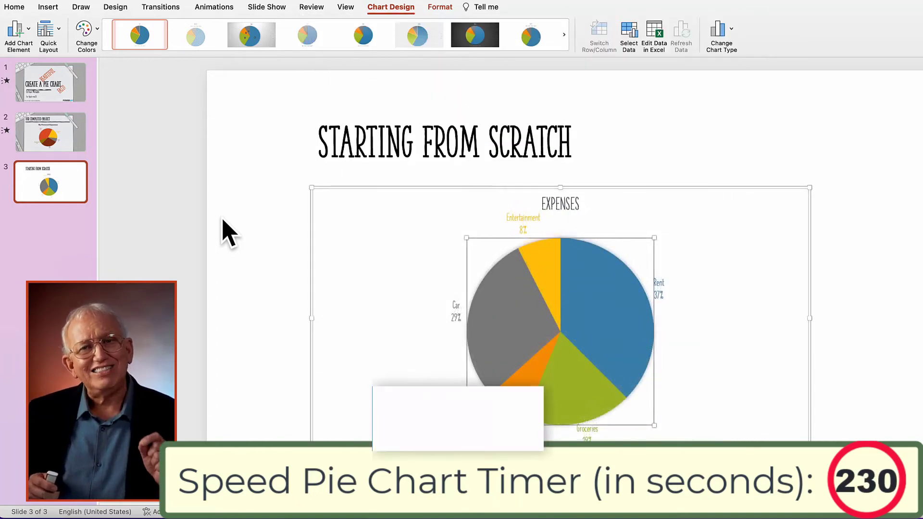
Try colourful and green palettes, then settle on the orange, red and yellow Colorful set
click(88, 30)
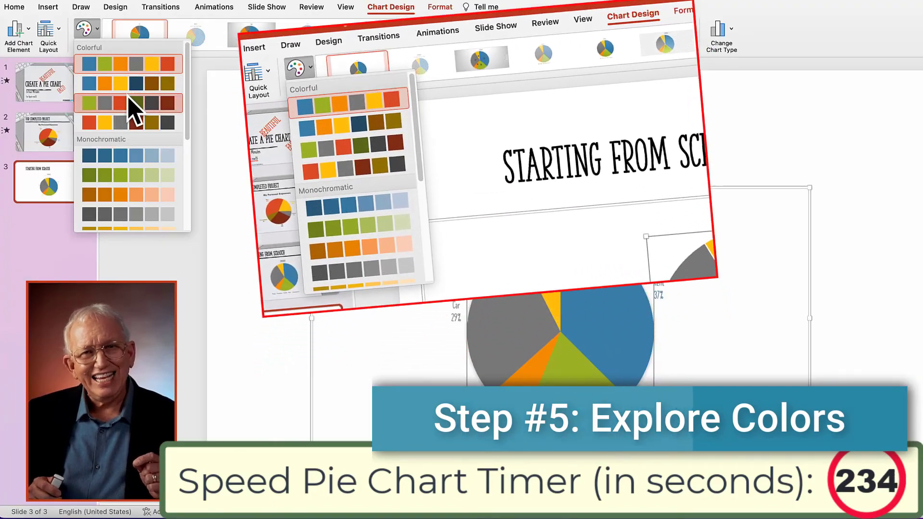
click(128, 101)
click(95, 35)
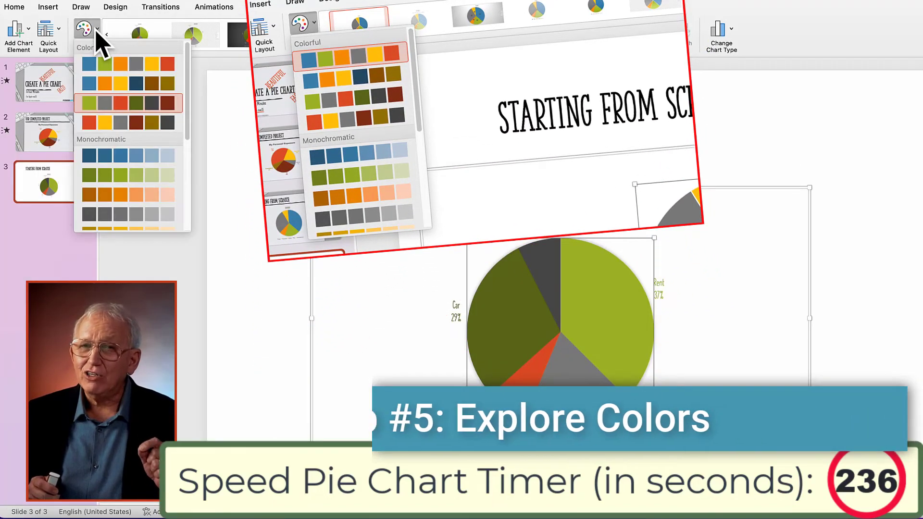
click(104, 175)
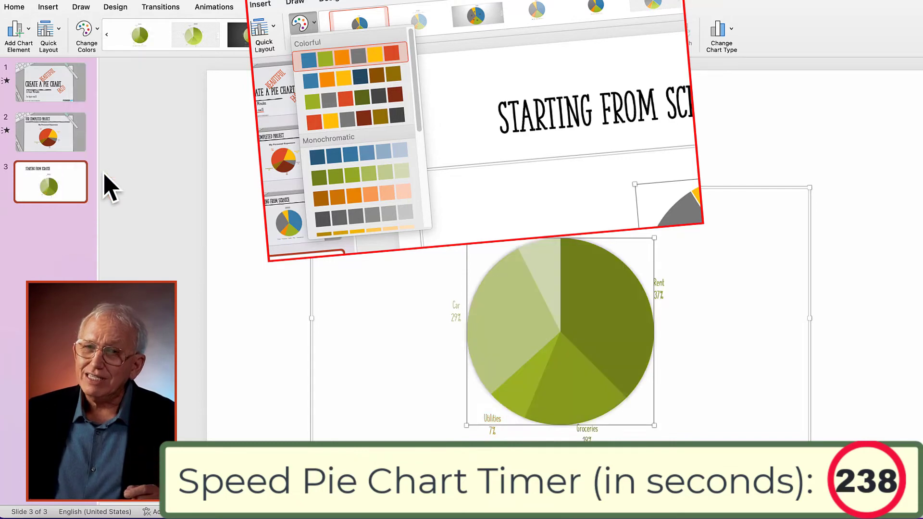
click(97, 35)
scroll(128, 127, down, 5)
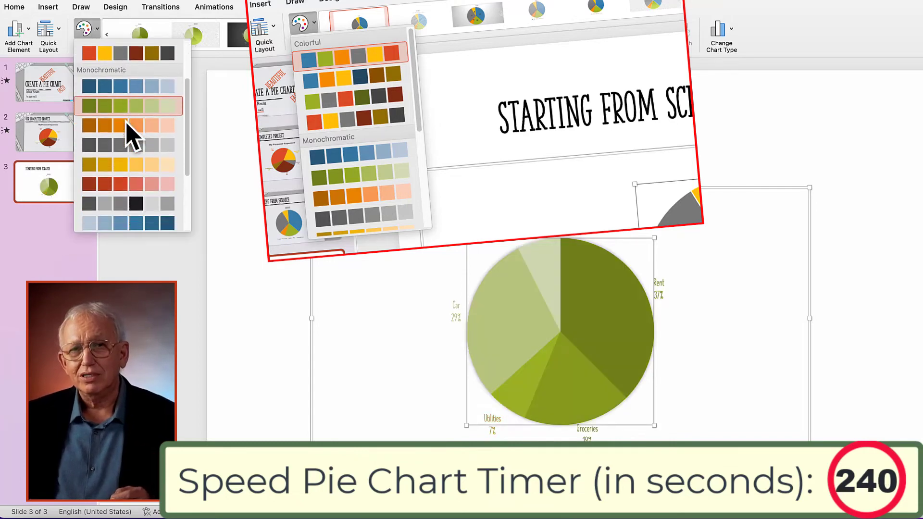
scroll(128, 127, down, 3)
scroll(127, 122, up, 8)
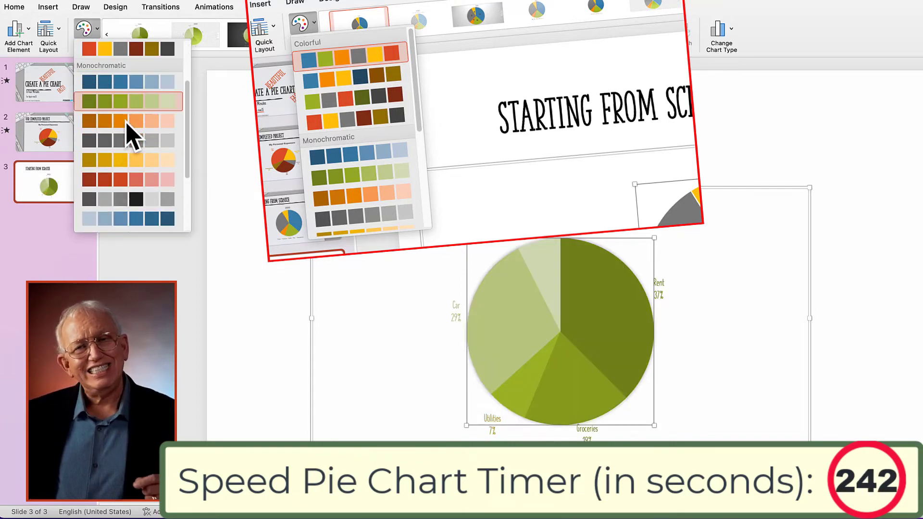
click(130, 123)
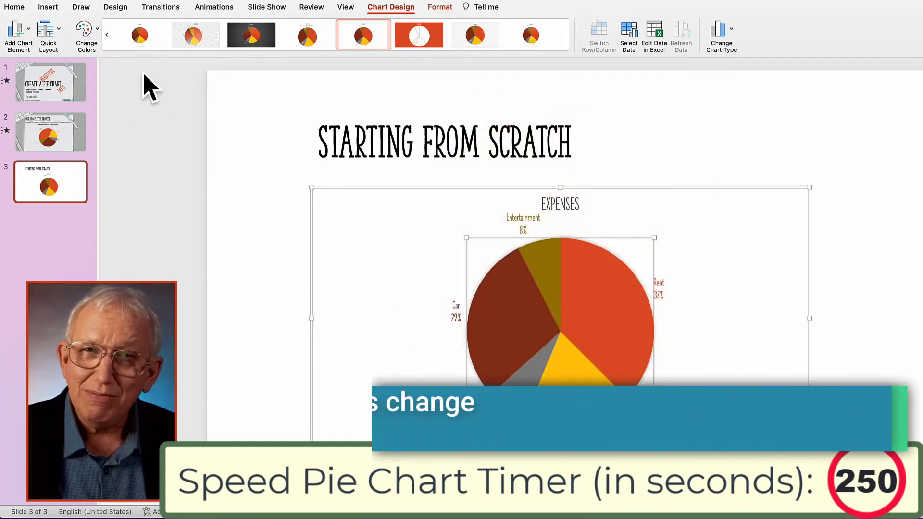
Try several Design themes, including purple and teal, and settle on the plain white theme
click(122, 11)
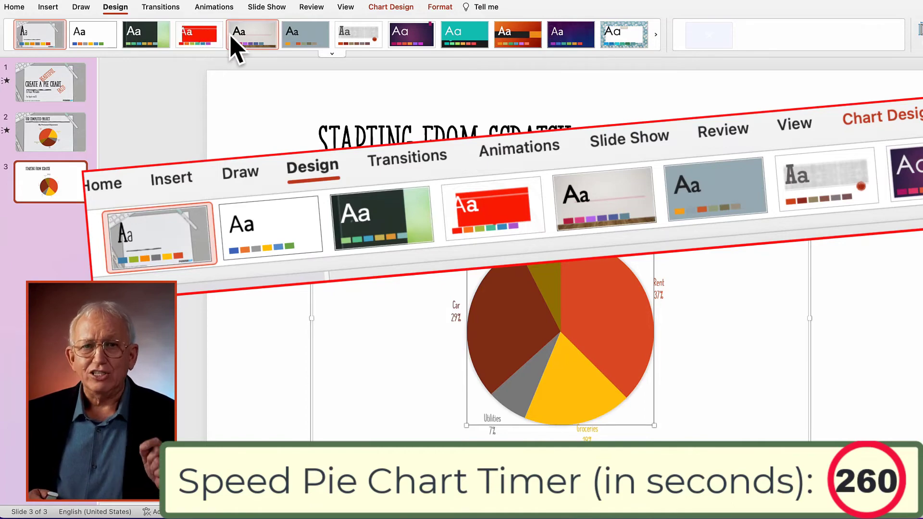
click(250, 36)
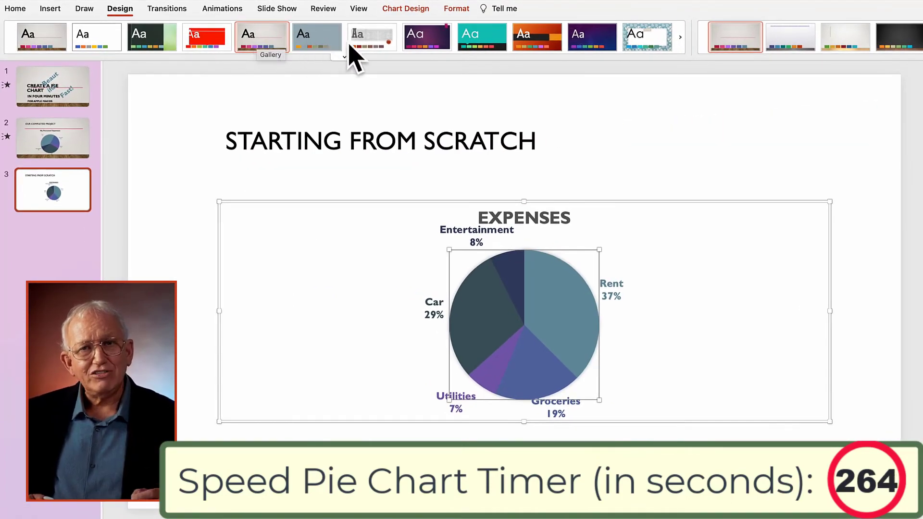
click(433, 39)
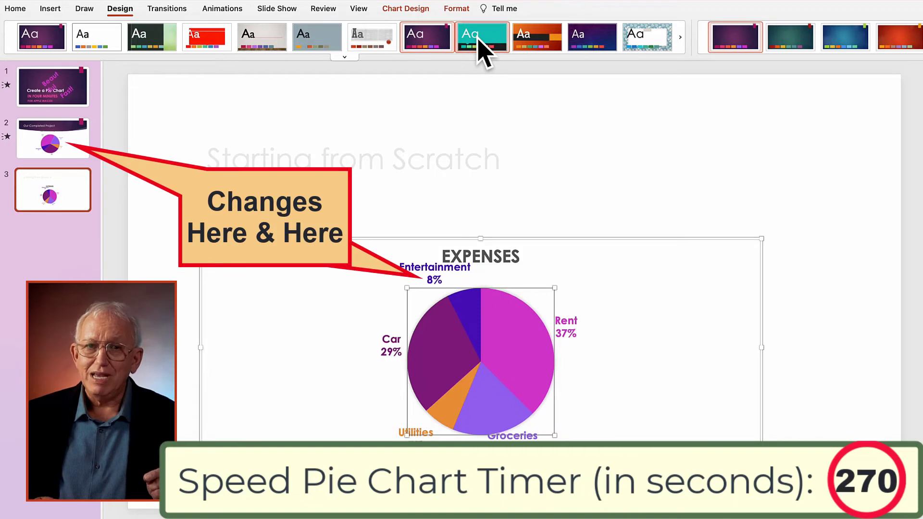
click(481, 40)
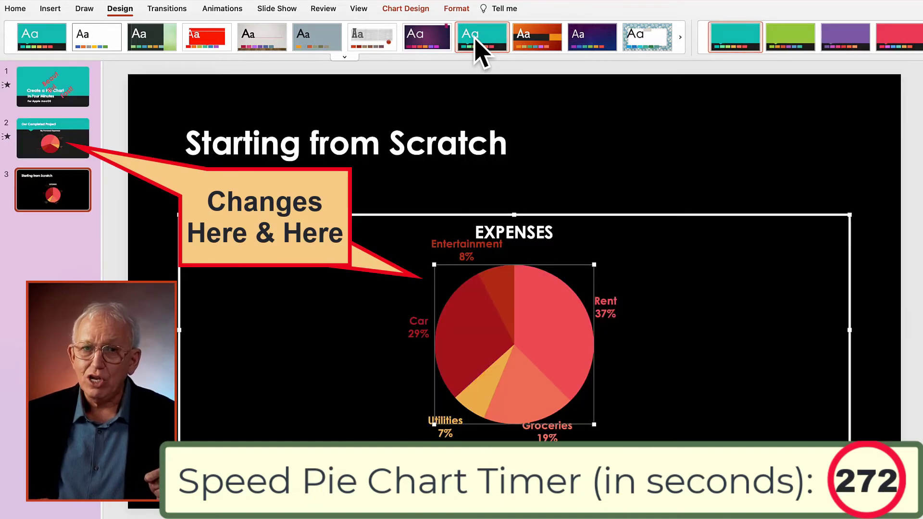
click(85, 36)
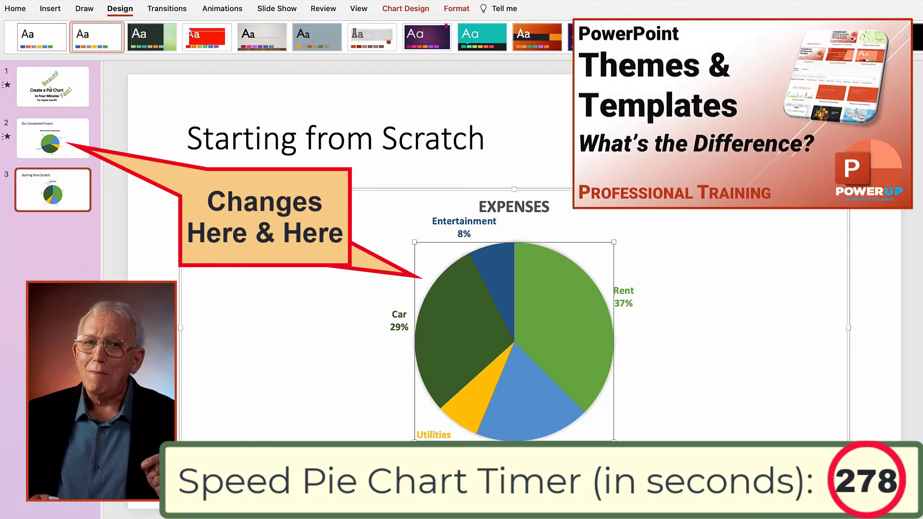
Insert 'MY PERSONAL' before 'EXPENSES' in the pie chart title
click(519, 210)
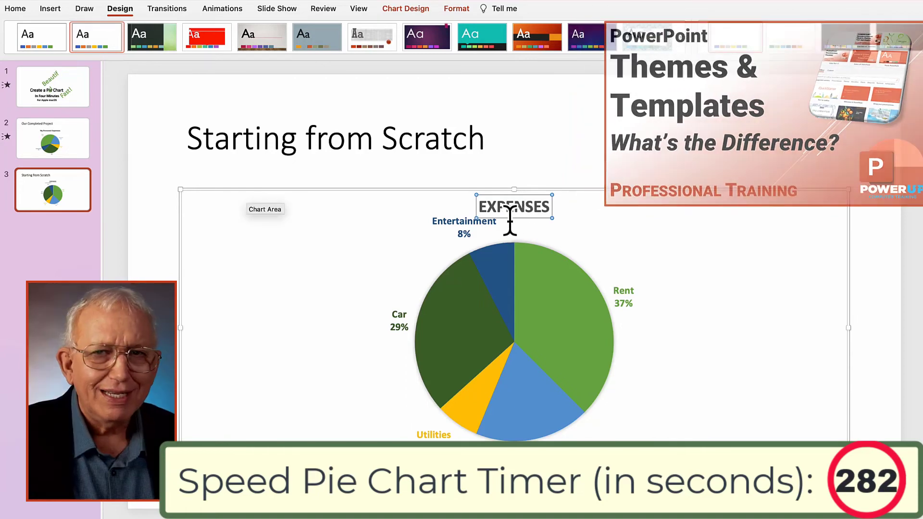
click(510, 221)
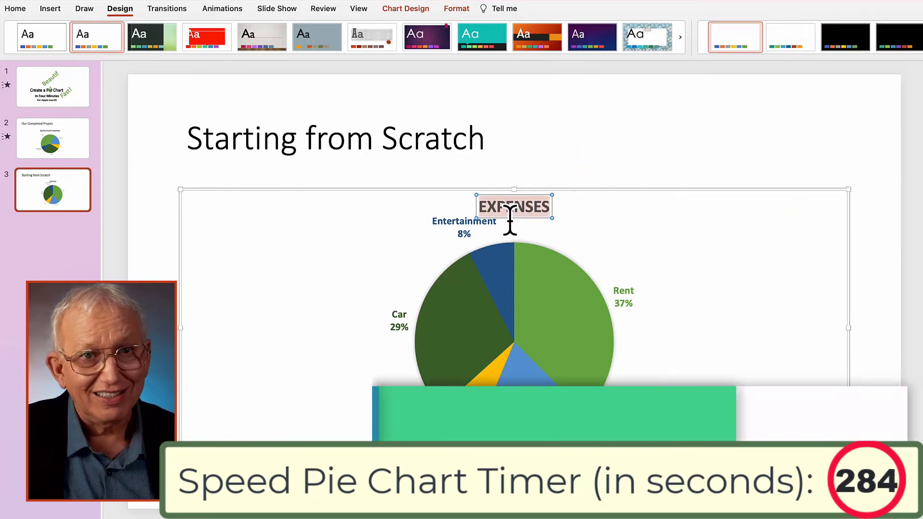
key(Left)
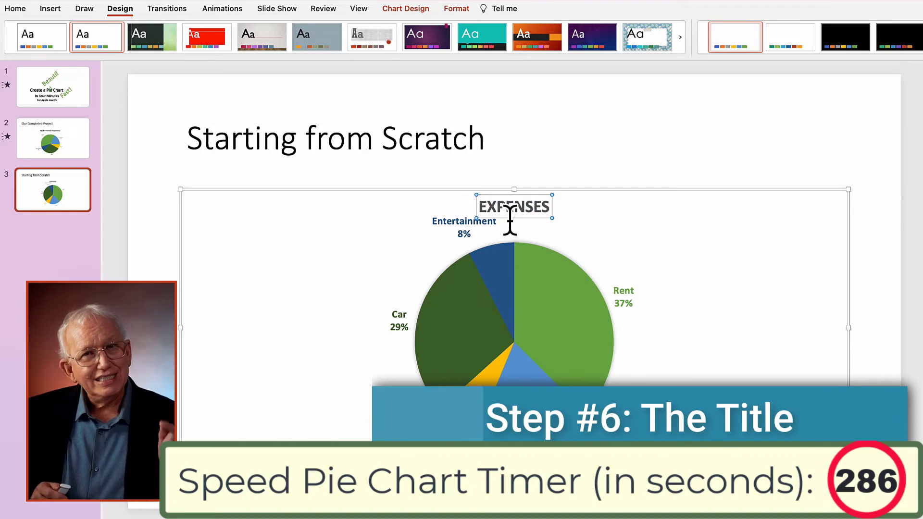
text(MY P)
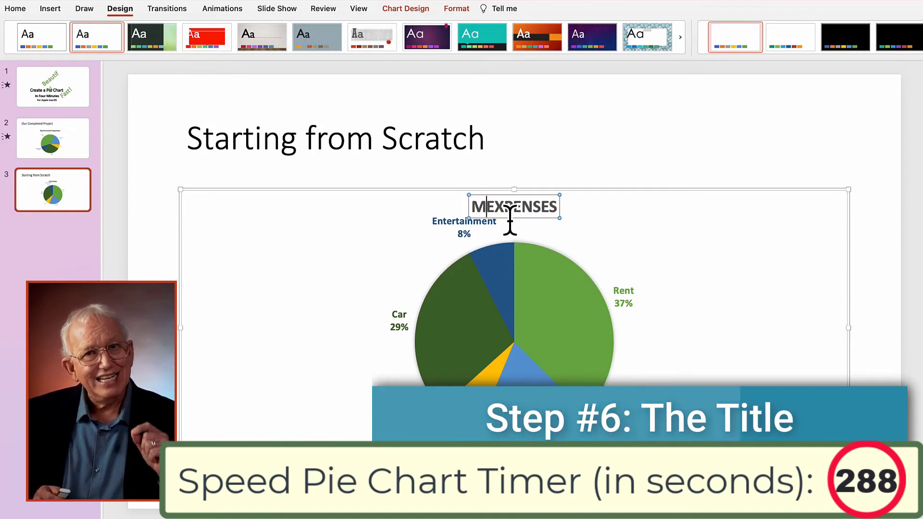
text(ERSONA)
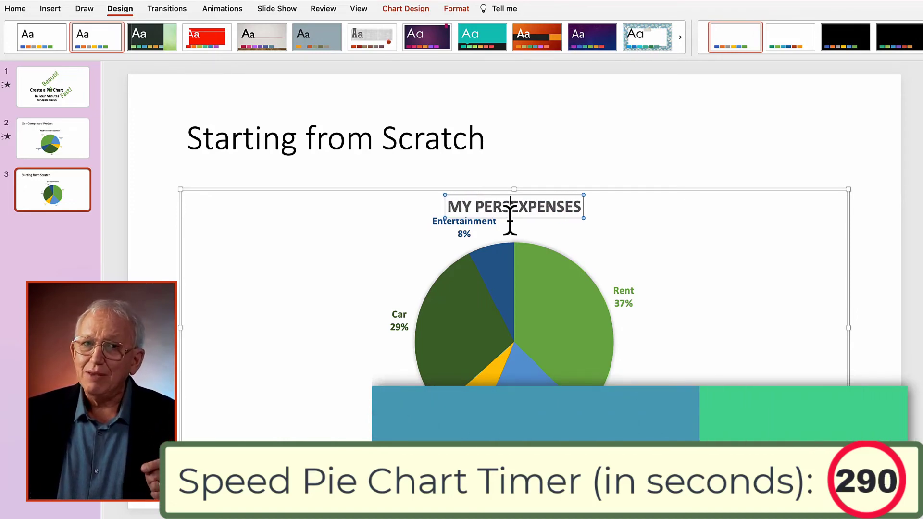
text(L)
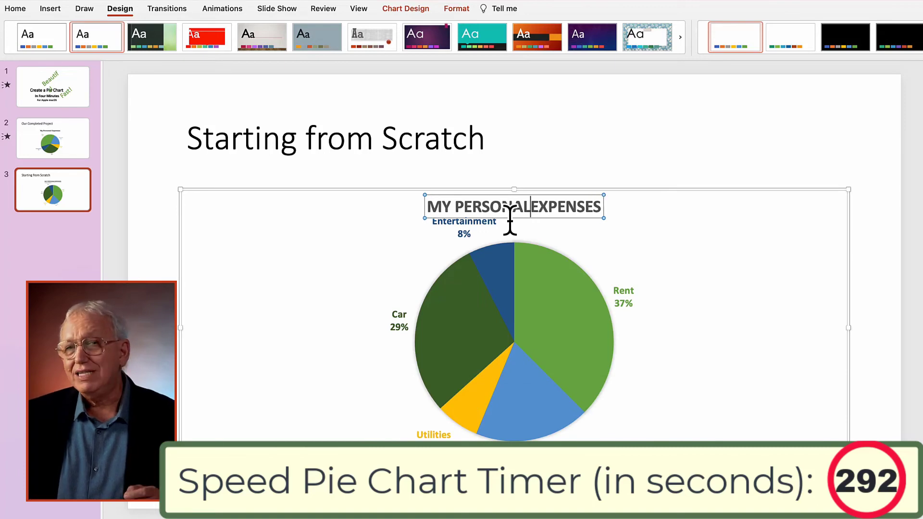
click(674, 224)
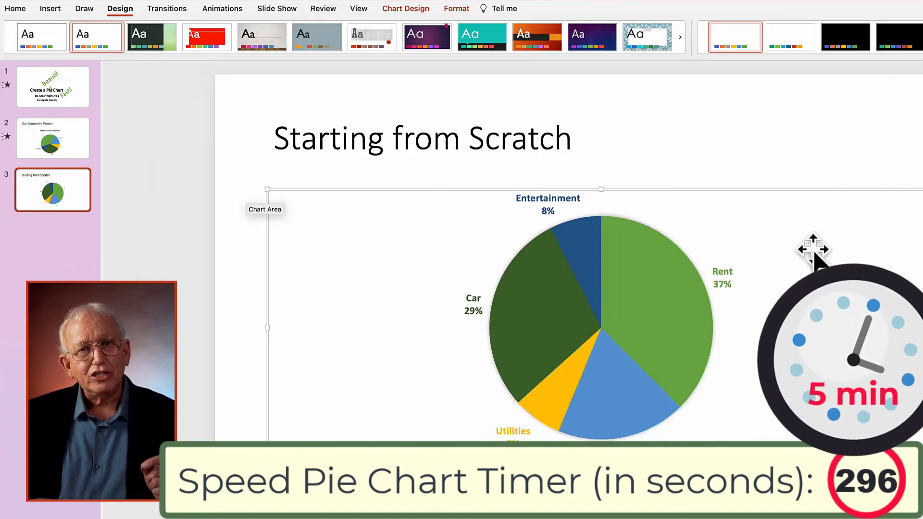
Replace the slide title 'Starting from Scratch' with 'My Personal Expenses'
click(293, 151)
drag(278, 142, 606, 185)
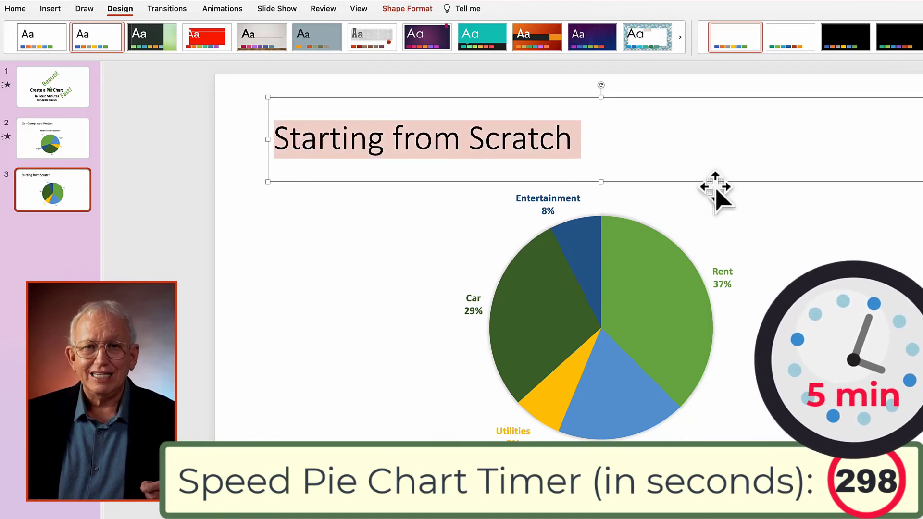
text(My Persona)
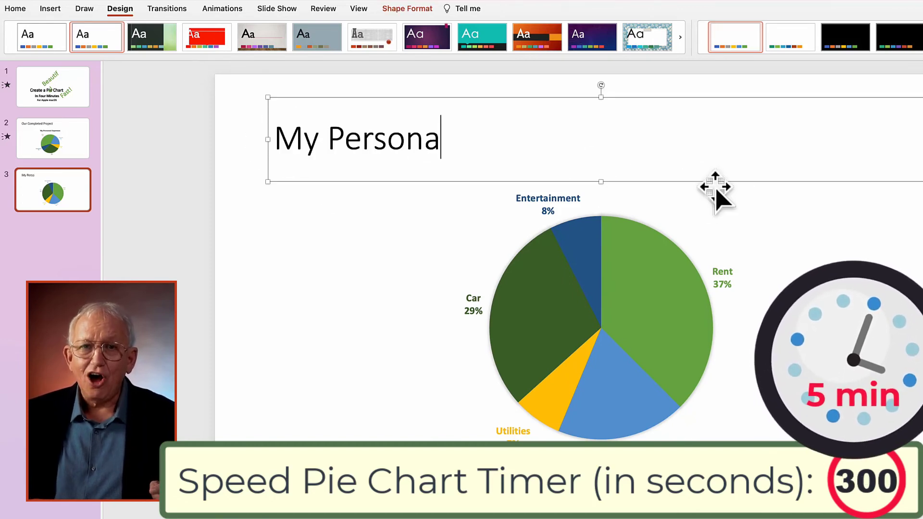
text(l Expenses)
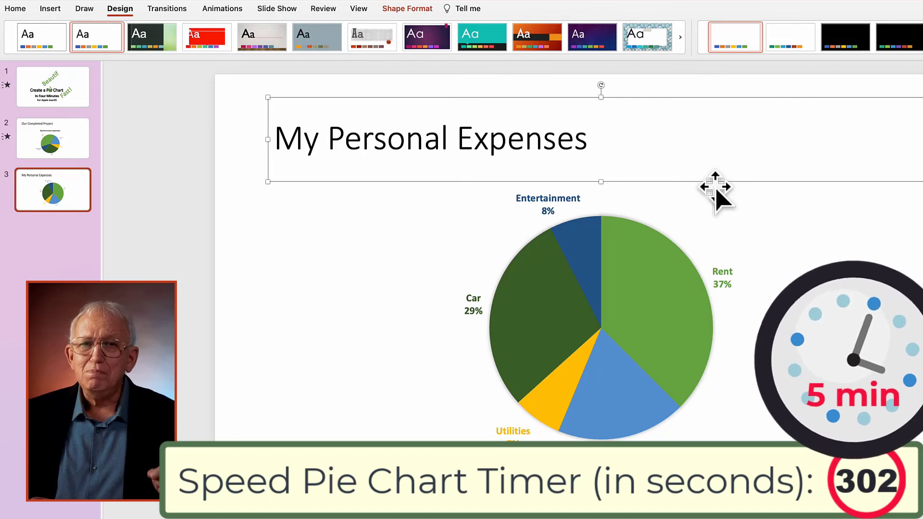